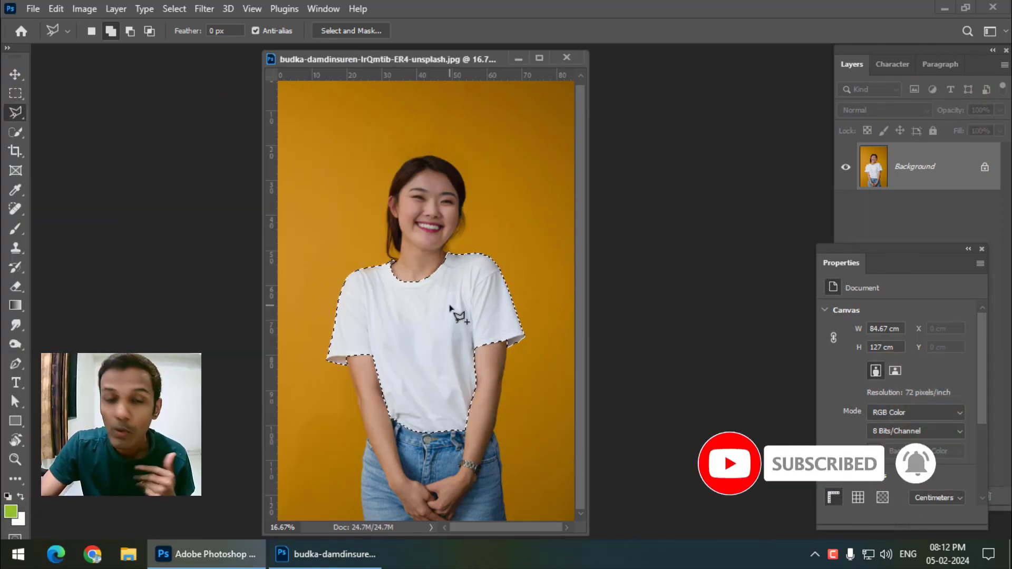
Copy the selected T-shirt onto a new layer and check the cutout by briefly hiding the Background layer.
left_click_drag(330, 58, 311, 58)
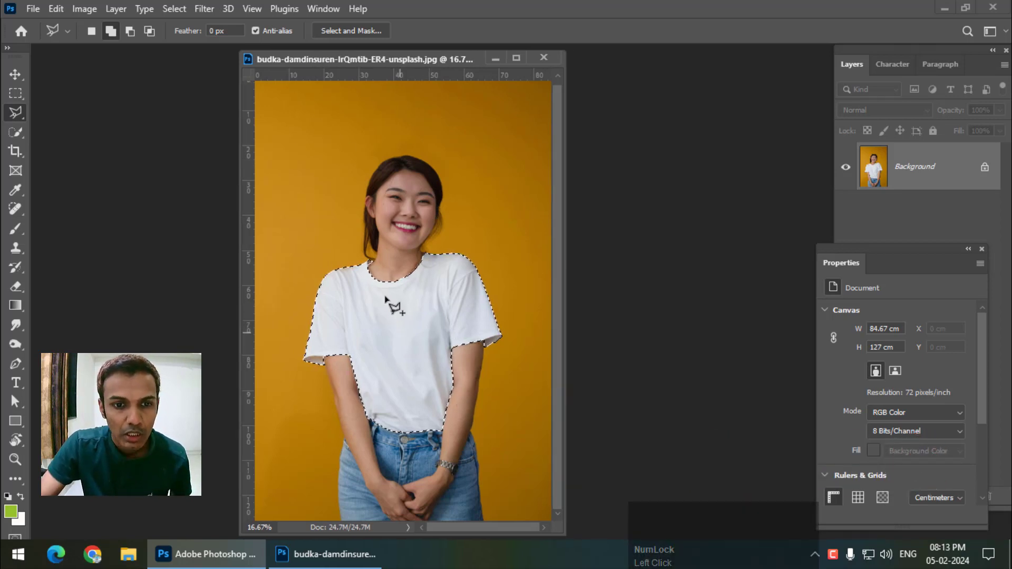
left_click_drag(342, 58, 350, 58)
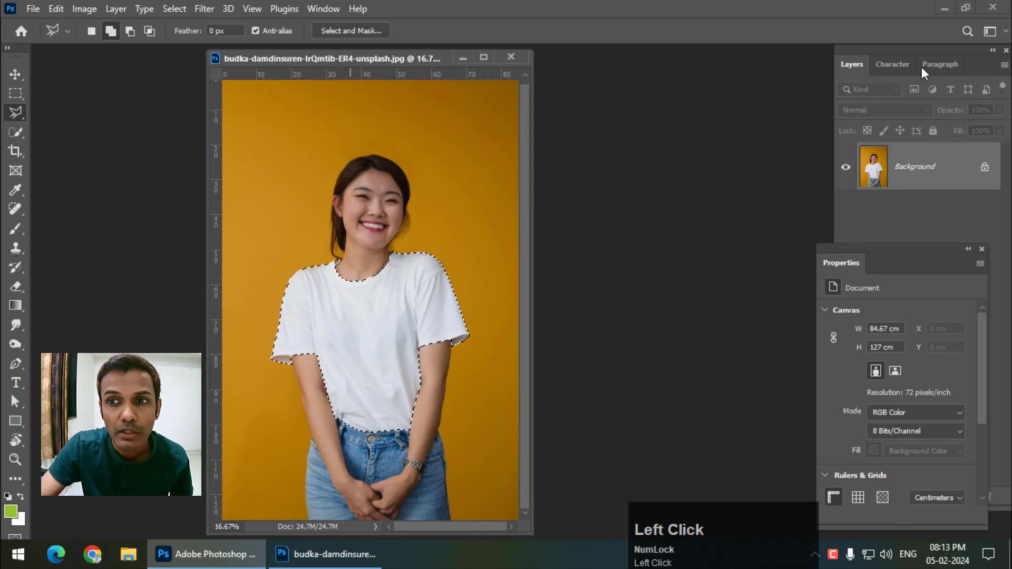
left_click(981, 249)
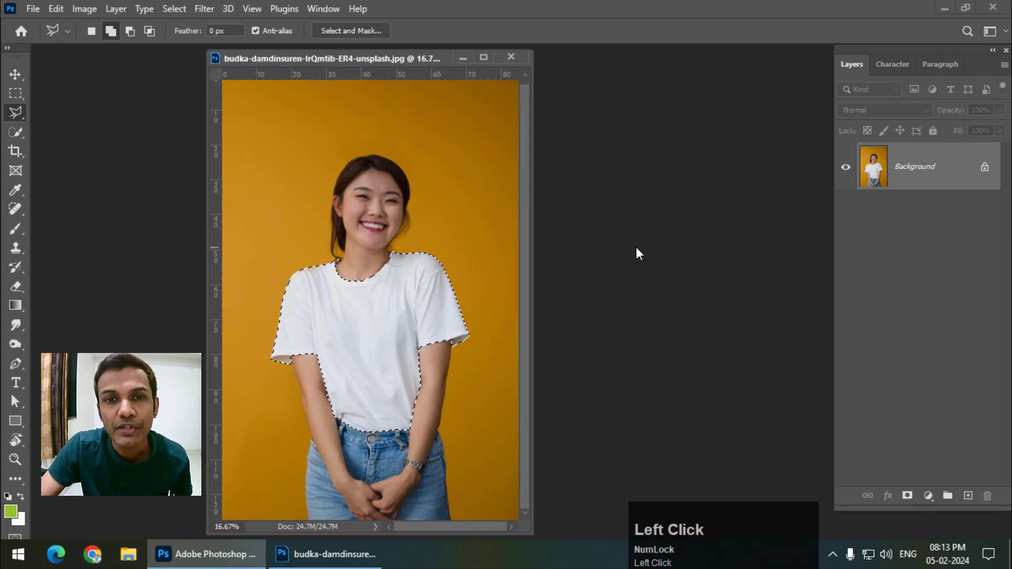
key("ctrl+j")
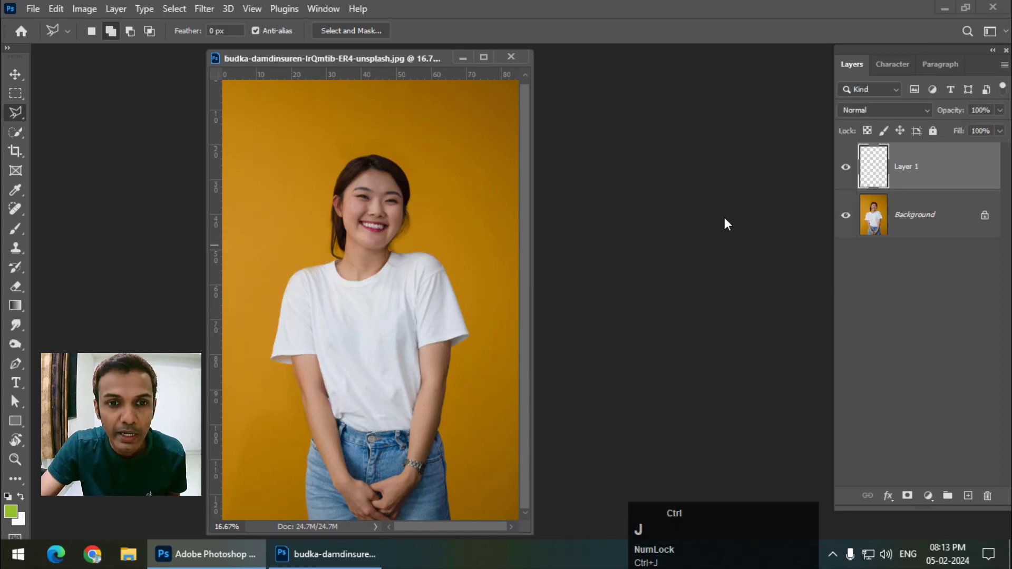
left_click(846, 215)
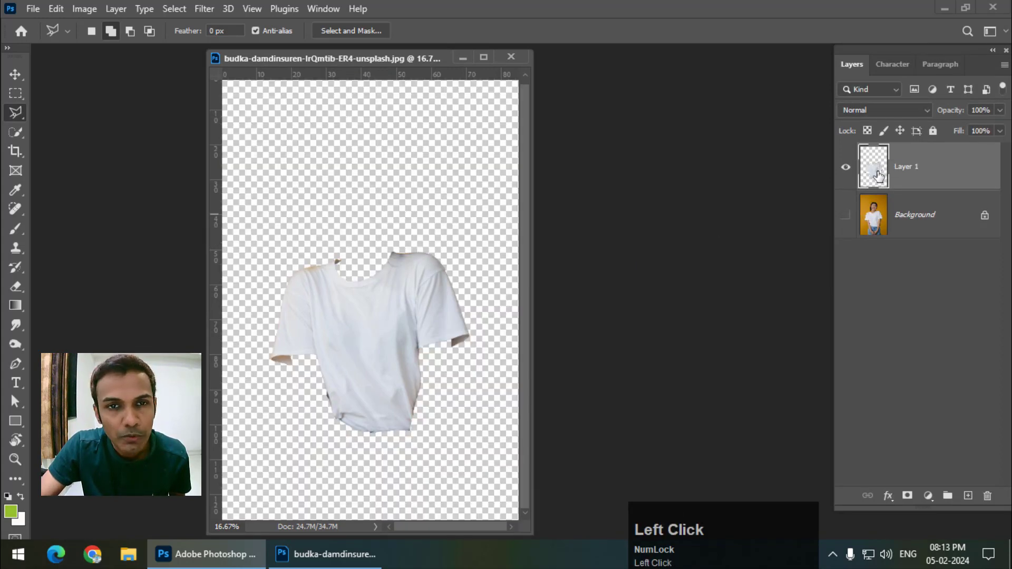
left_click(846, 215)
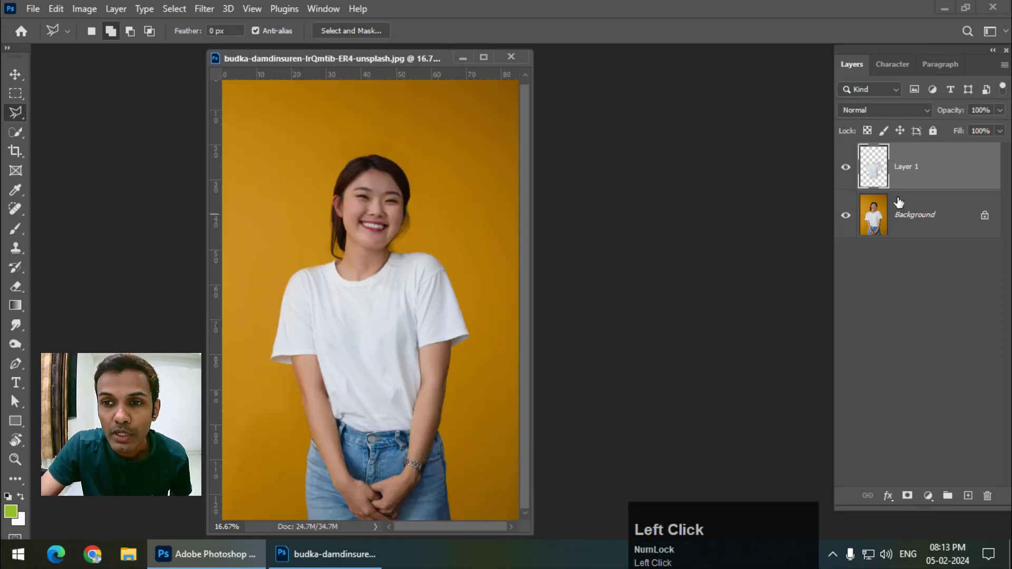
Convert the T-shirt layer, Layer 1, to a Smart Object.
right_click(943, 182)
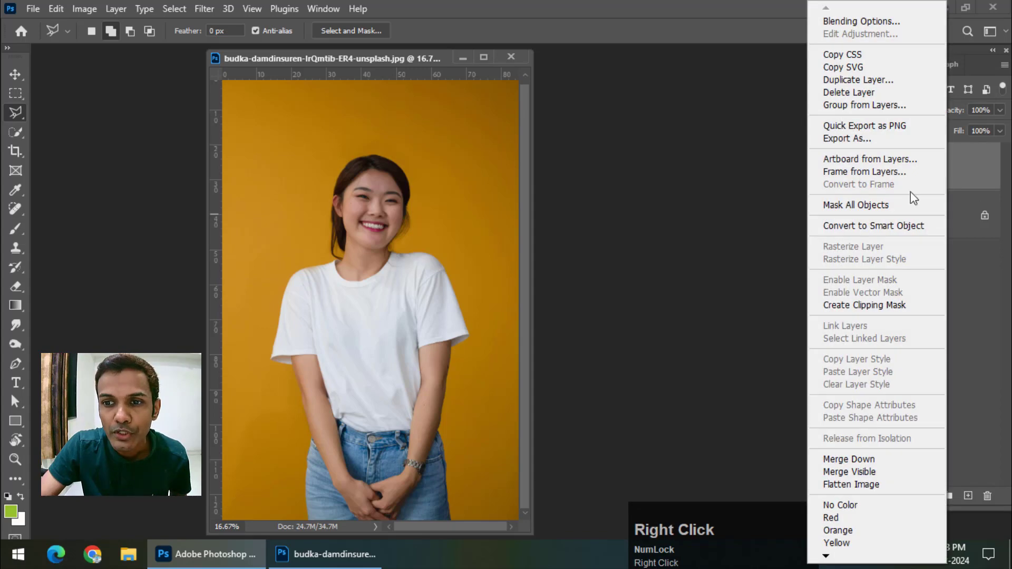
left_click(891, 226)
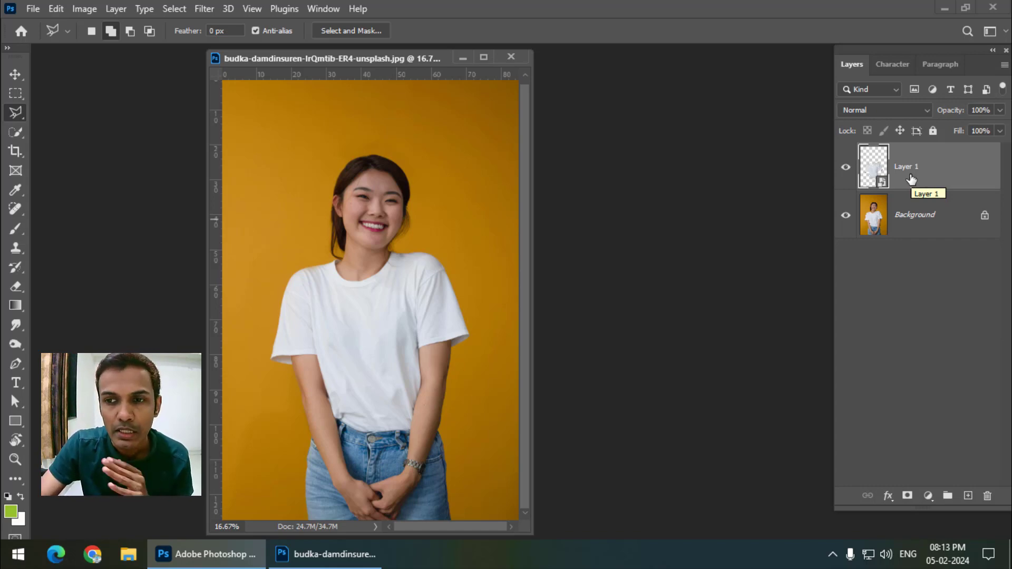
left_click_drag(404, 59, 384, 58)
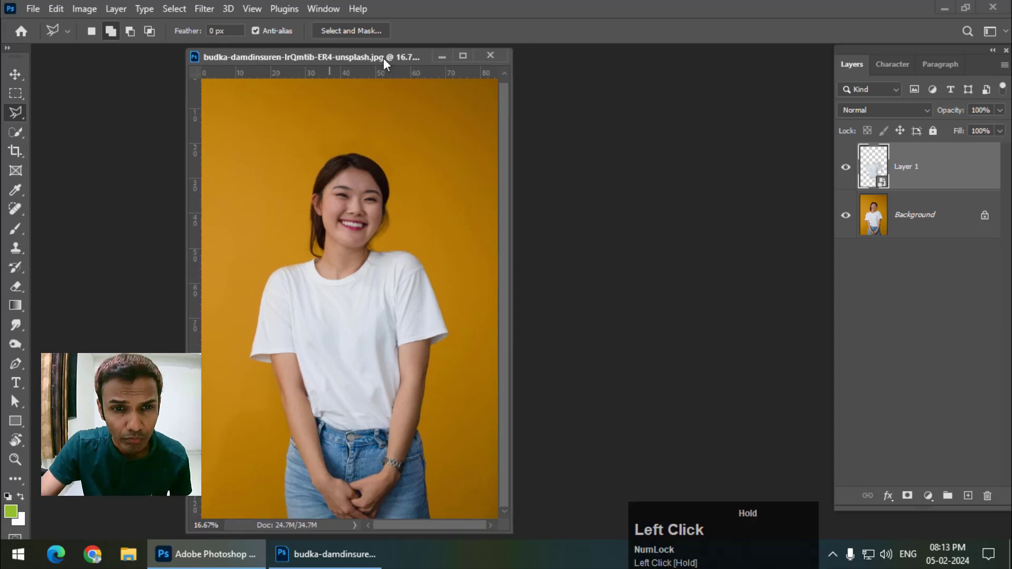
Apply a Levels adjustment to the T-shirt Smart Object with the shadow input level at 170.
left_click(86, 9)
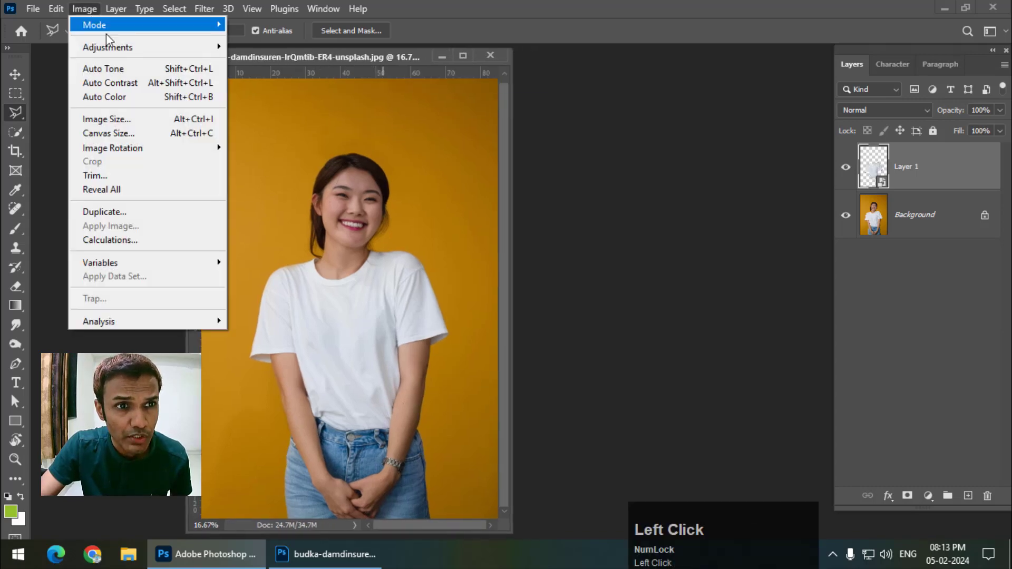
mouse_move(108, 45)
left_click(336, 61)
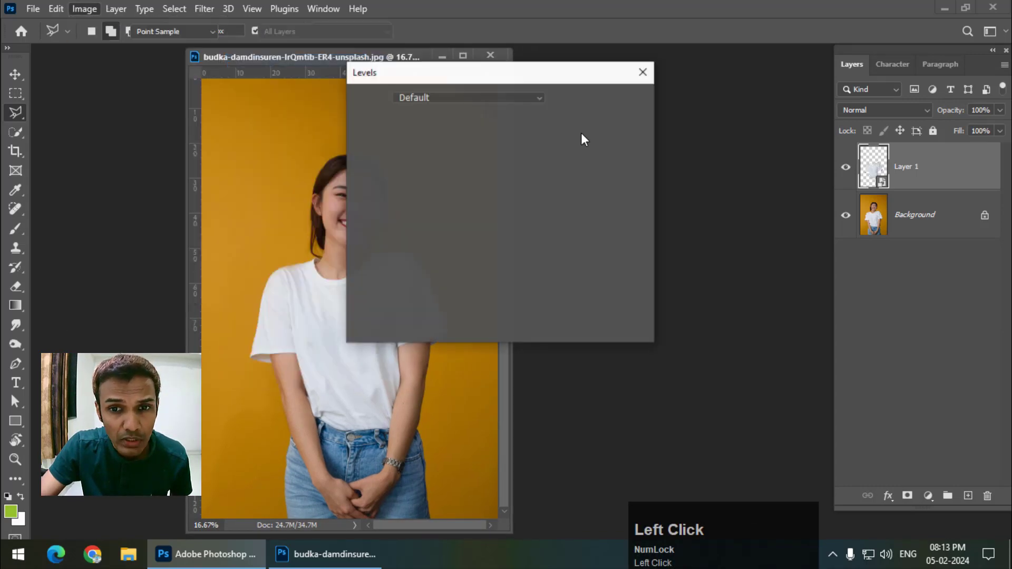
left_click_drag(523, 75, 687, 137)
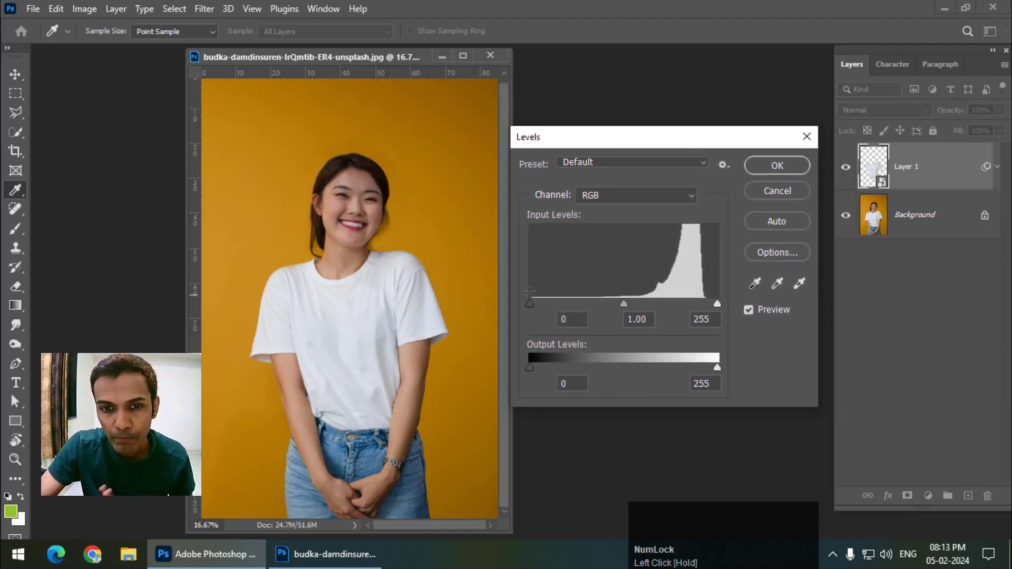
left_click_drag(570, 144, 564, 120)
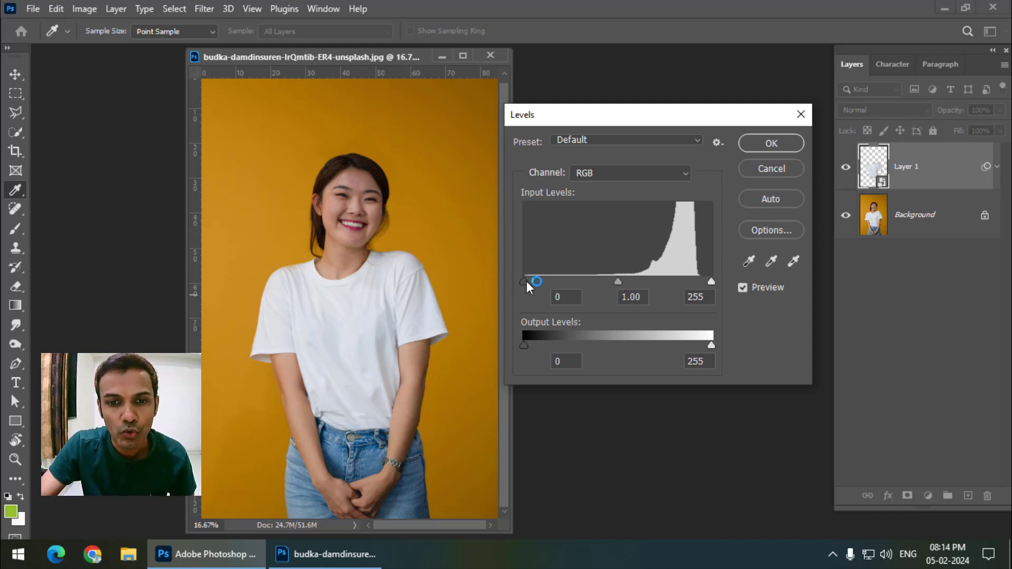
left_click_drag(524, 282, 494, 287)
left_click_drag(710, 282, 750, 285)
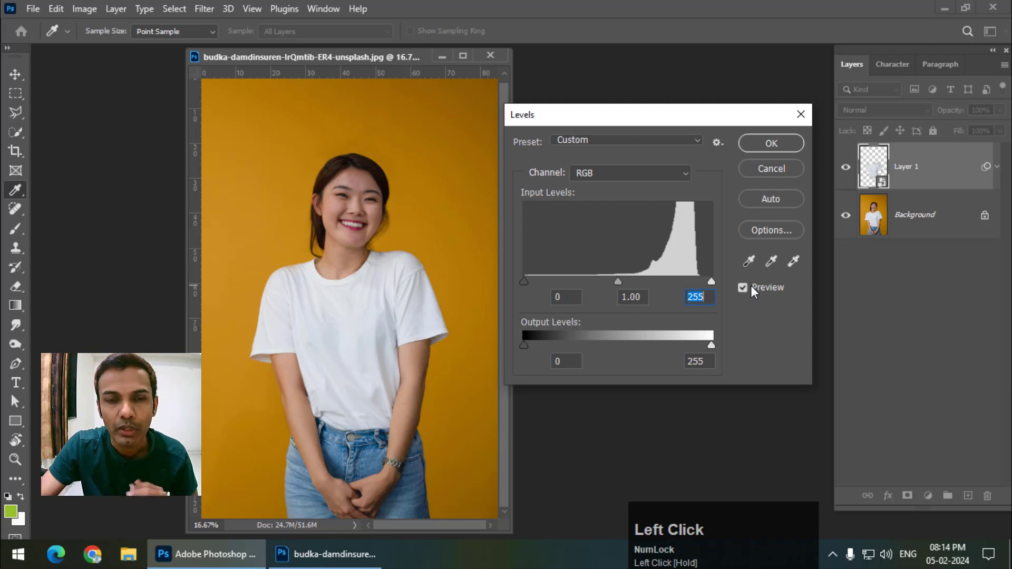
left_click_drag(638, 123, 640, 172)
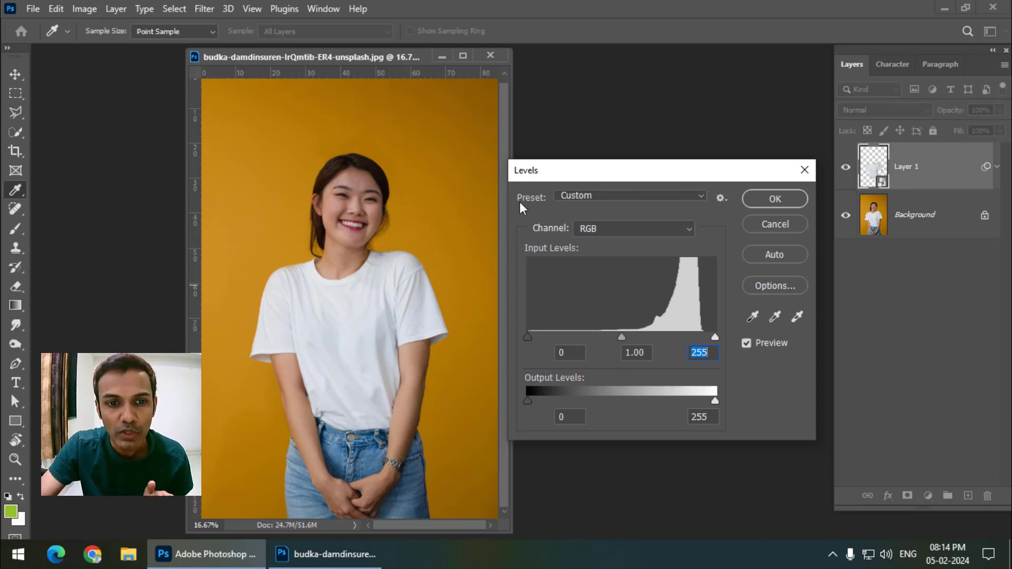
left_click_drag(580, 174, 579, 133)
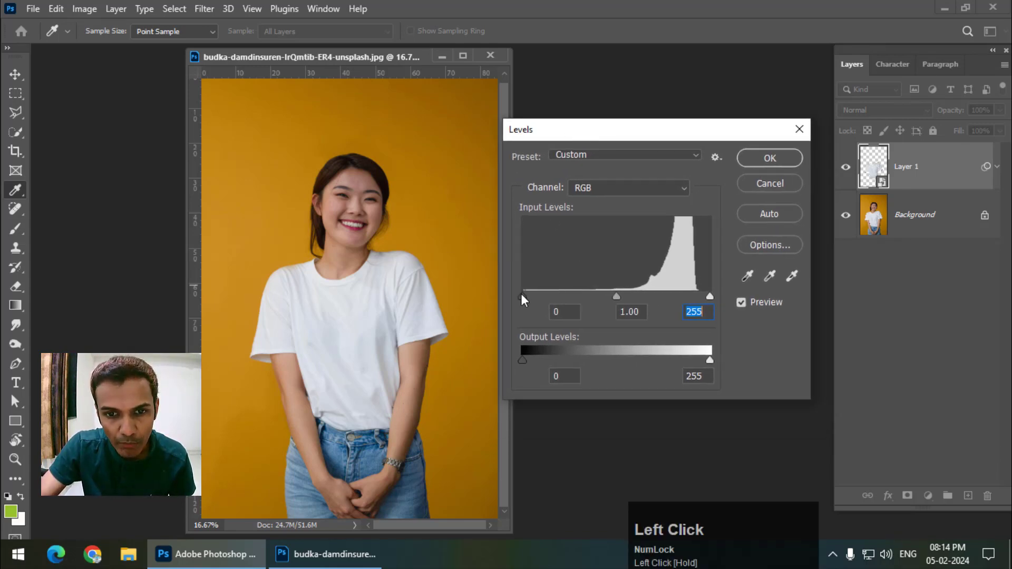
left_click_drag(522, 297, 637, 295)
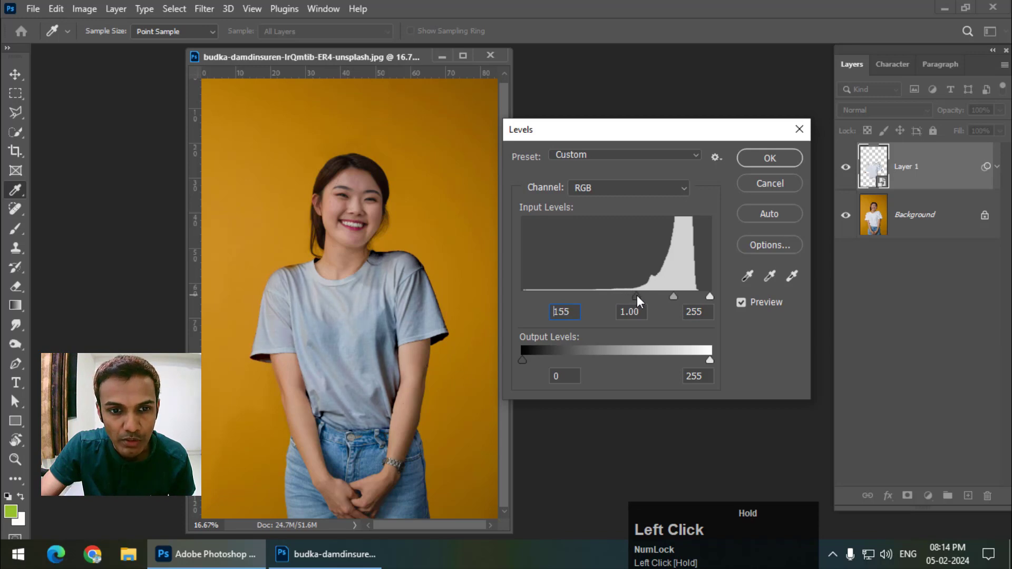
left_click(673, 296)
left_click_drag(638, 297, 647, 298)
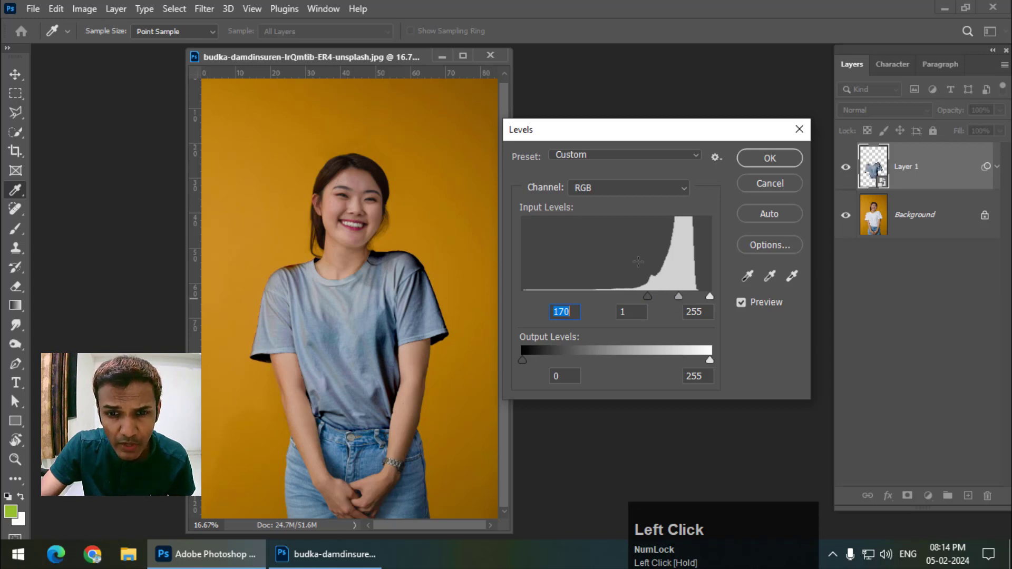
Darken the shirt by setting the highlight output level to 107, and accept the Levels adjustment.
left_click_drag(573, 131, 566, 108)
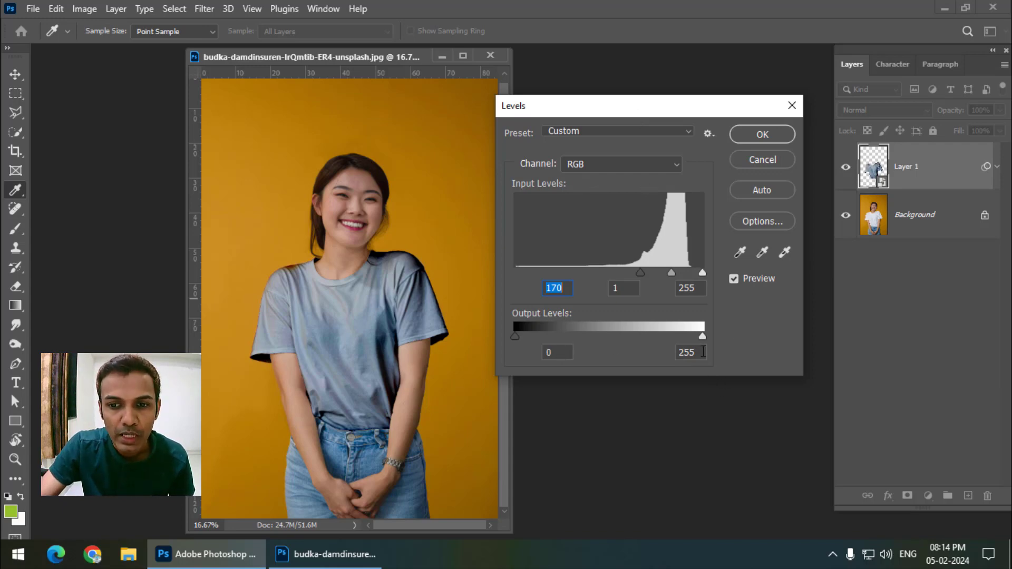
left_click_drag(703, 336, 599, 337)
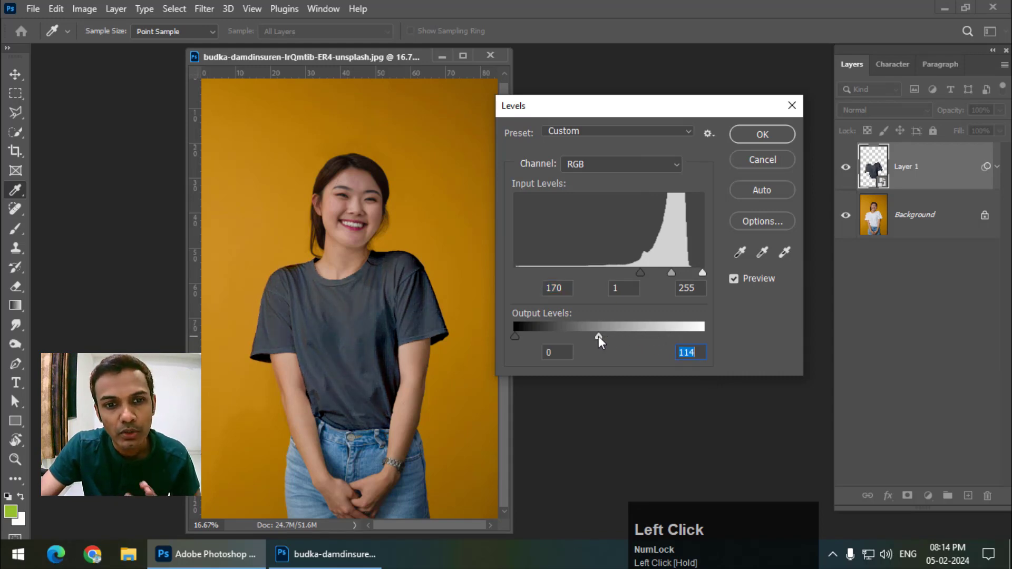
left_click_drag(572, 112, 615, 116)
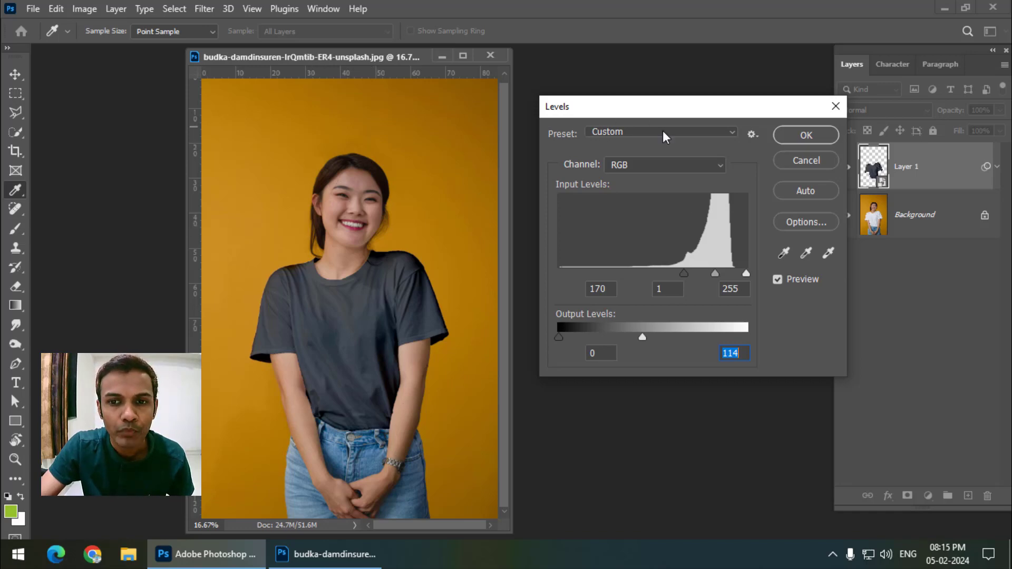
left_click_drag(643, 337, 637, 336)
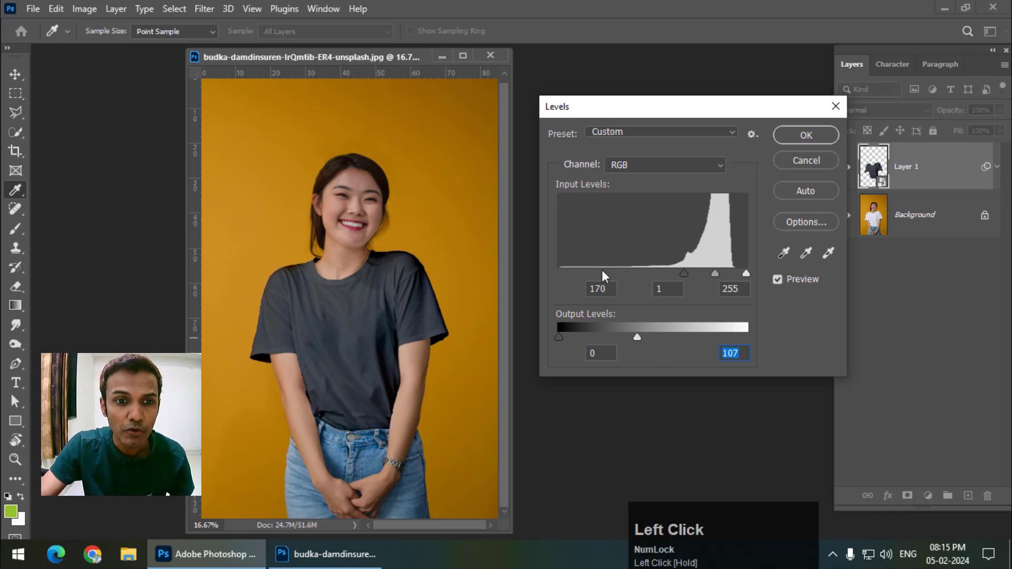
left_click(806, 135)
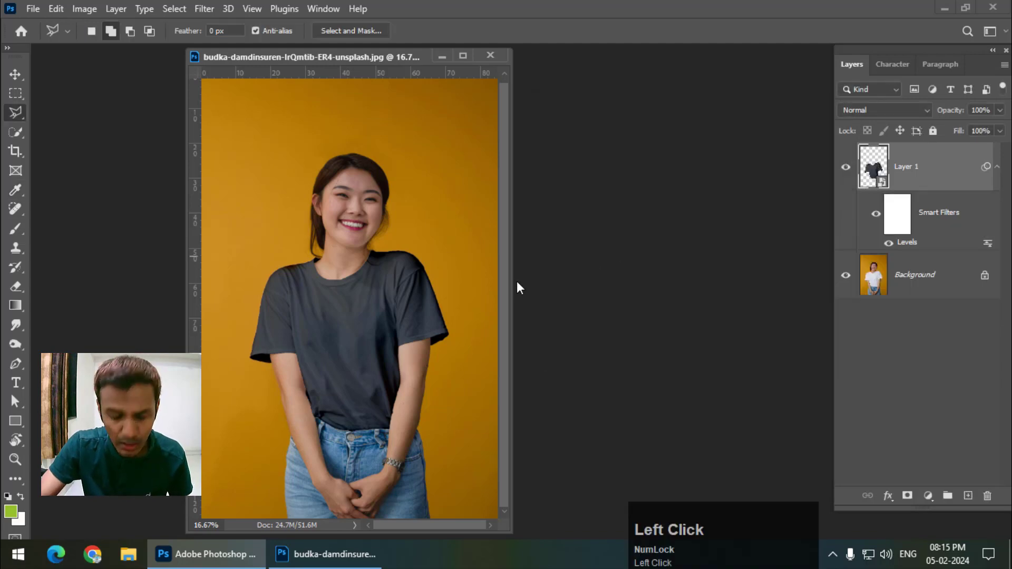
Examine the darkened shirt up close and compare it with the original by toggling the smart filters' visibility.
key("ctrl+equal")
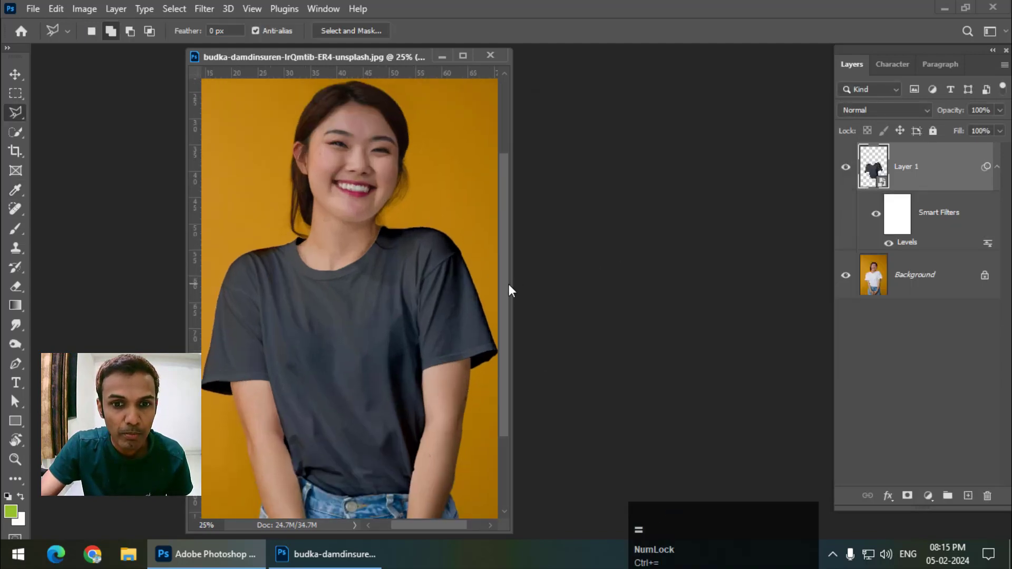
left_click(526, 286)
left_click_drag(513, 285, 682, 281)
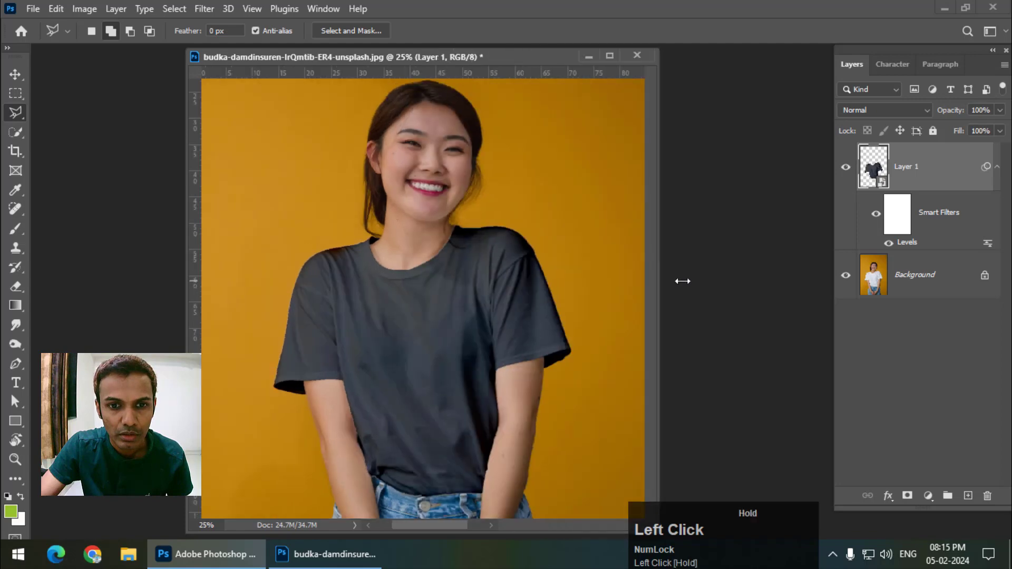
key("space")
left_click_drag(585, 337, 586, 228)
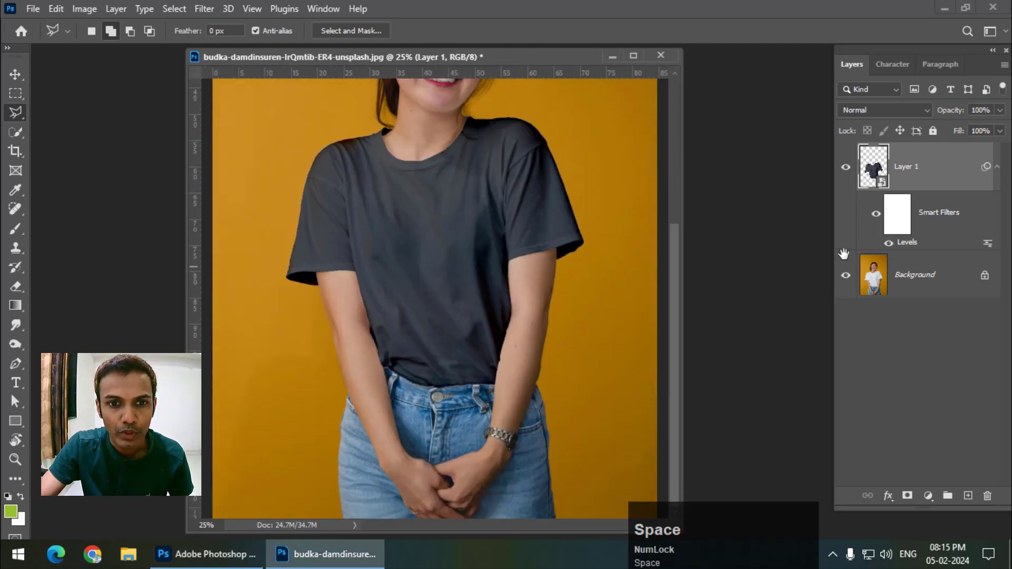
key("ctrl+minus")
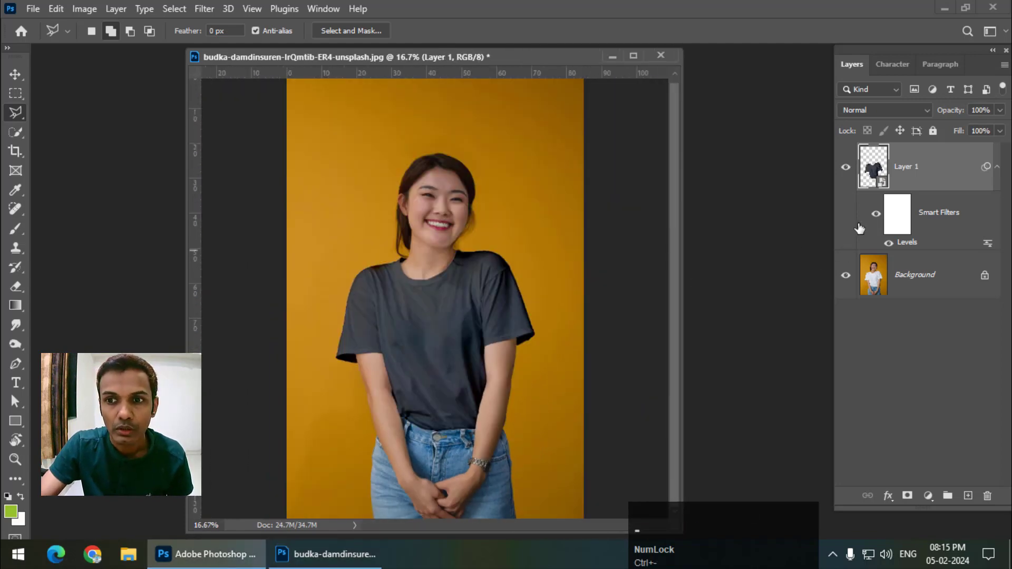
left_click(873, 218)
left_click(871, 221)
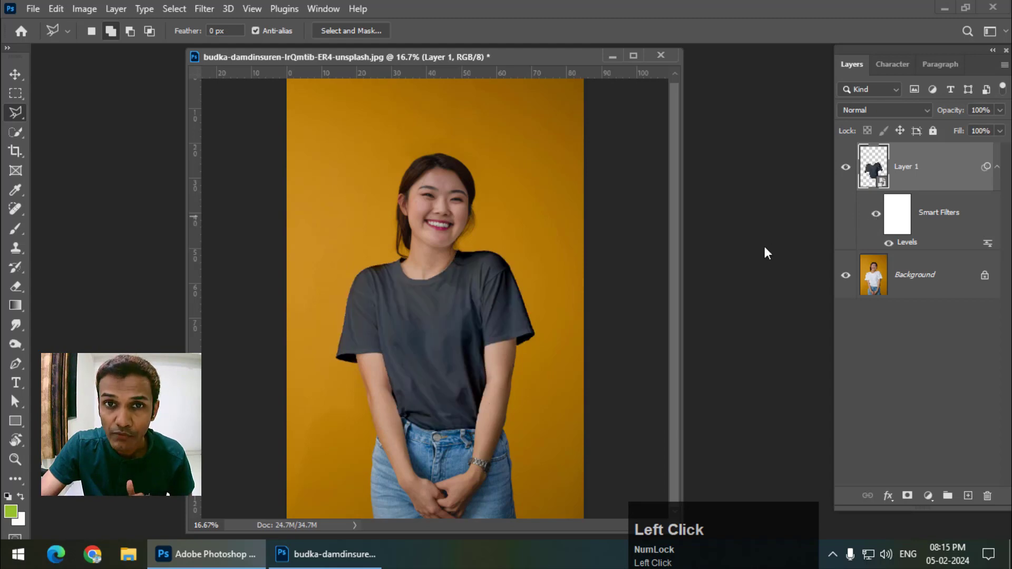
Reopen the Levels smart filter on Layer 1 to review its output highlight level, and accept the dialog.
key("ctrl+equal")
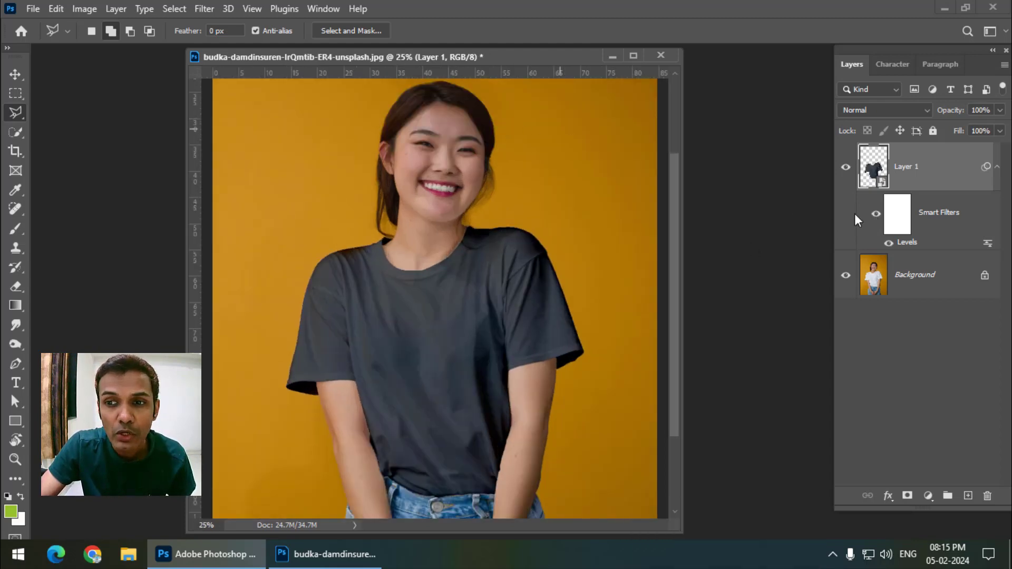
left_click(905, 245)
double_click(905, 245)
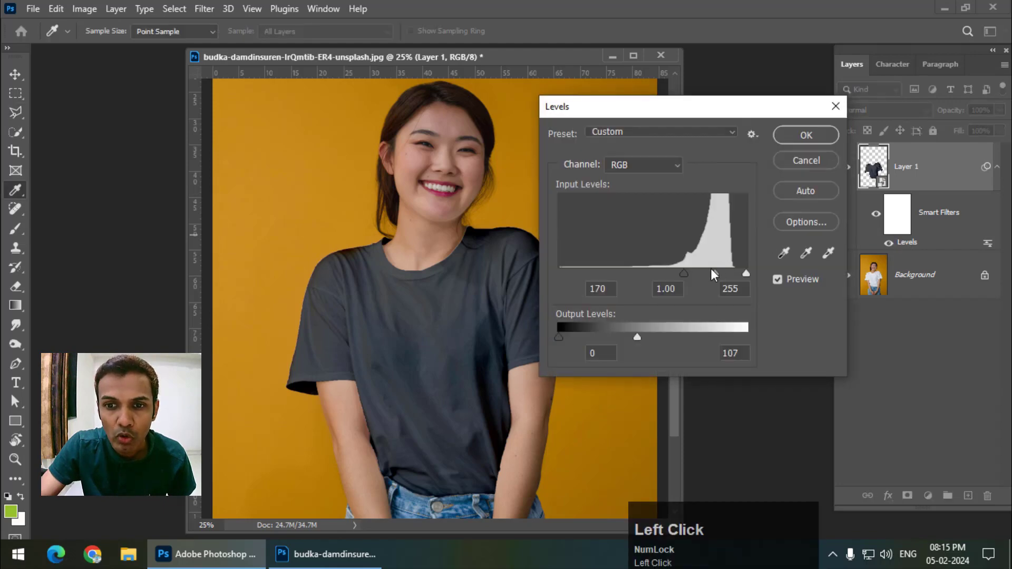
left_click_drag(639, 334, 639, 334)
left_click(792, 138)
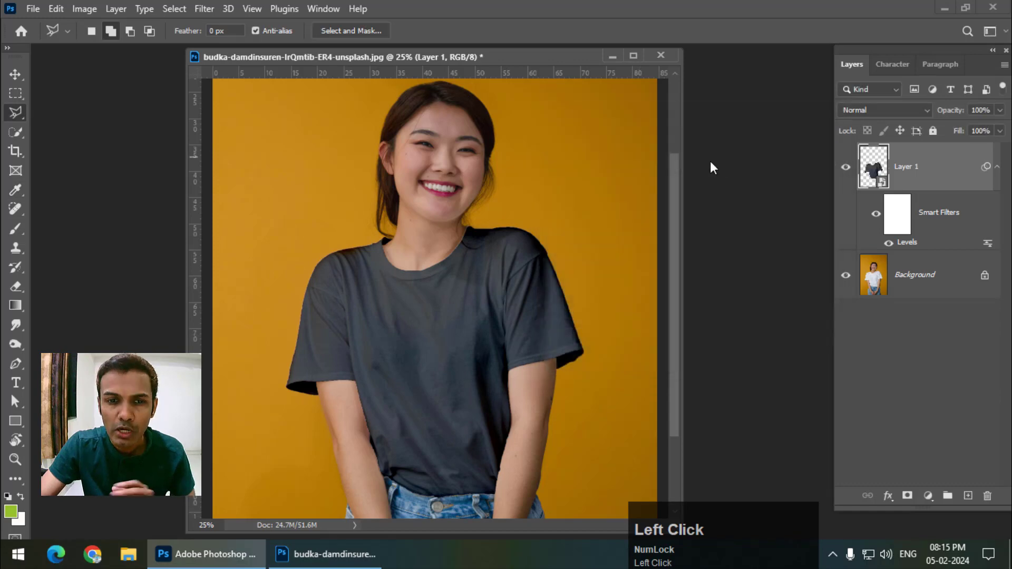
Hide the smart filters on Layer 1 and add a Levels adjustment layer above it.
key("ctrl+minus")
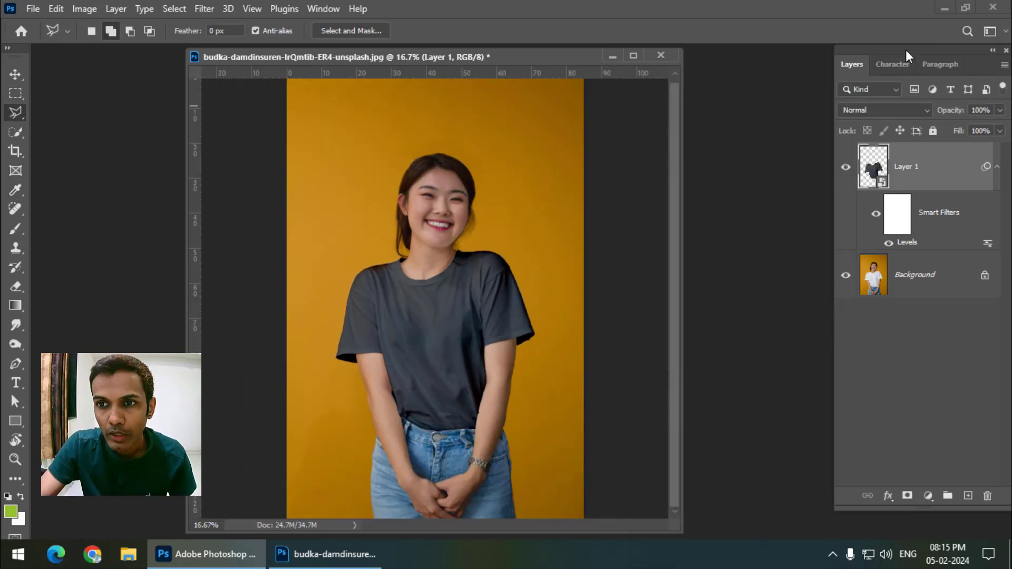
left_click(876, 215)
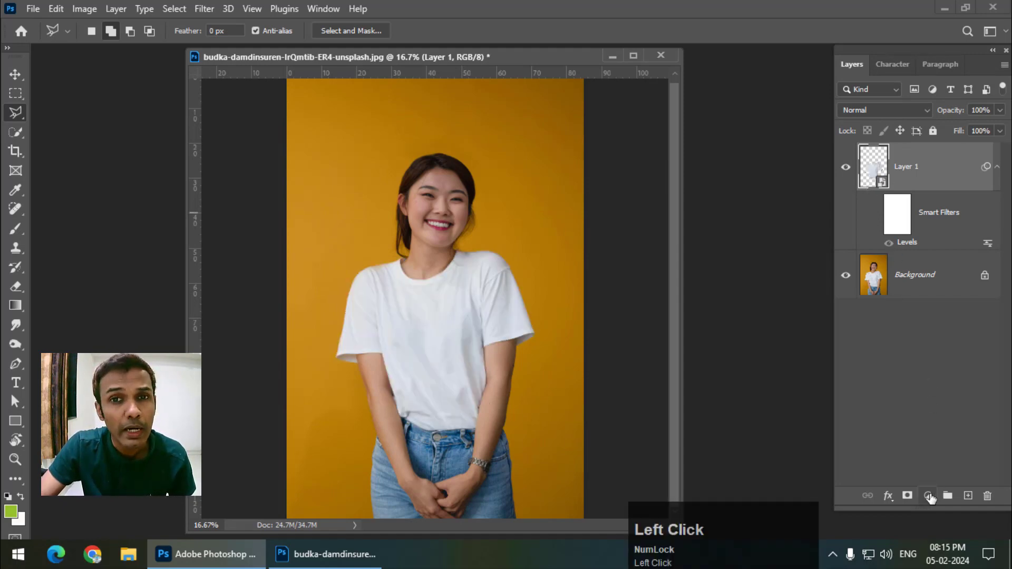
left_click(929, 496)
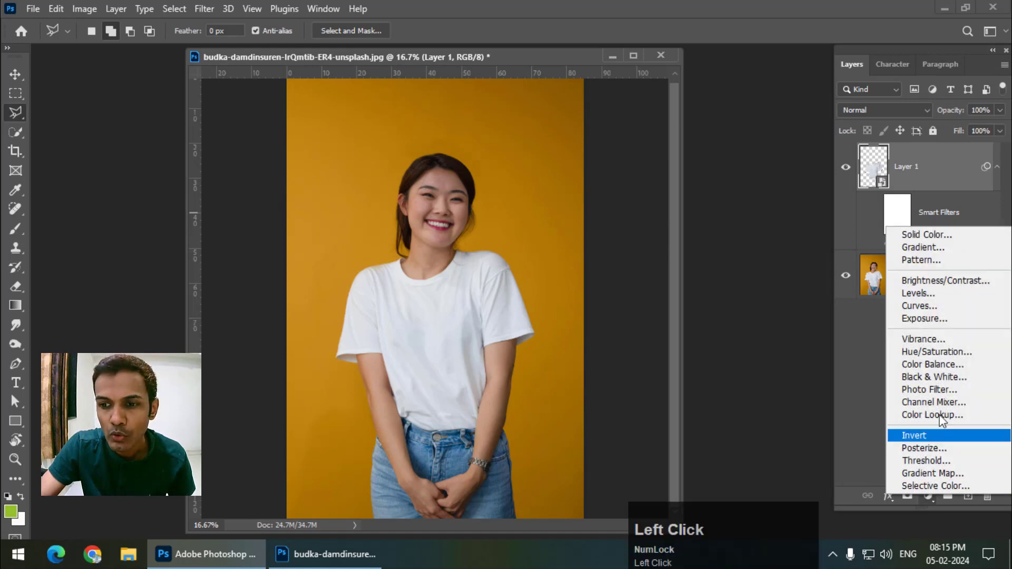
left_click(925, 292)
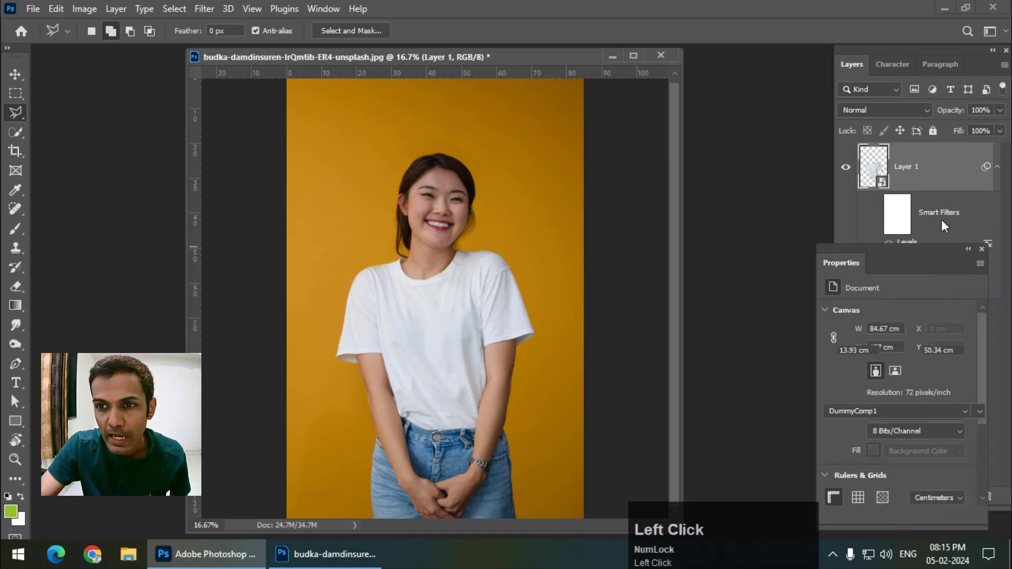
Move the Levels properties clear of the layer stack and clip the Levels adjustment layer to the T-shirt layer below it.
left_click_drag(907, 256, 723, 194)
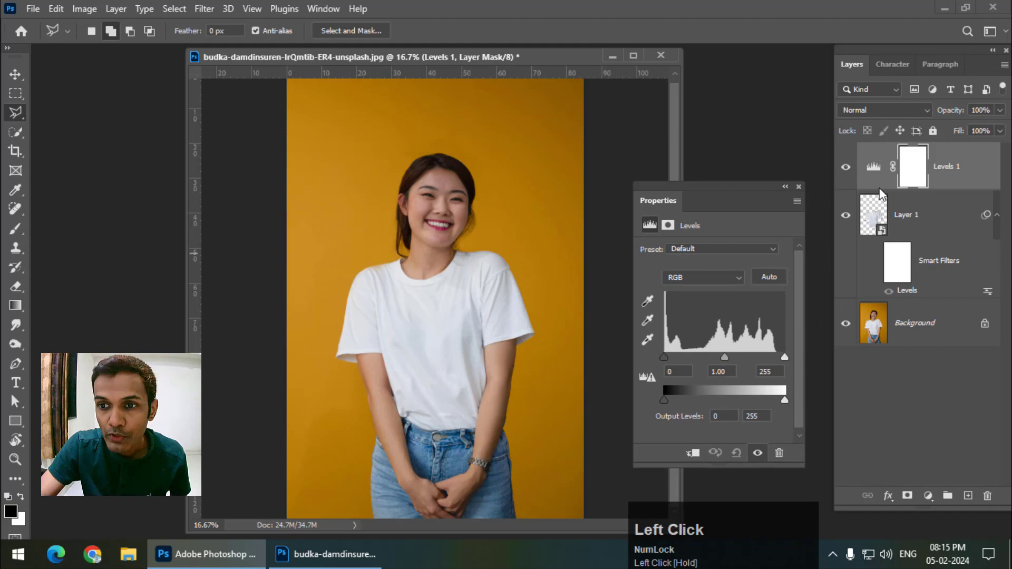
right_click(973, 180)
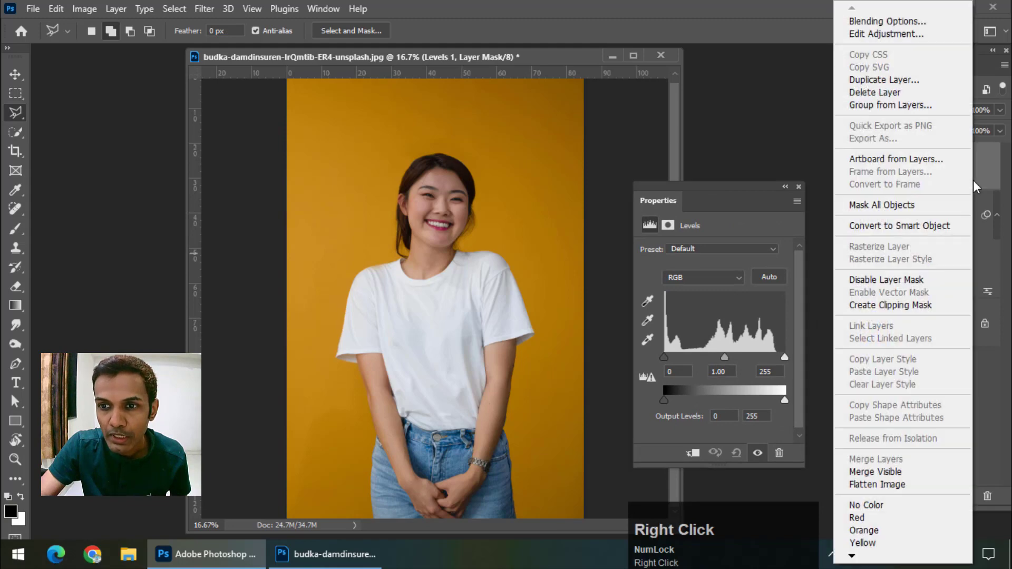
left_click(916, 306)
Darken the T-shirt with the clipped Levels adjustment, setting the shadow input level to 171 and the highlight output level to 122.
left_click_drag(716, 185, 754, 202)
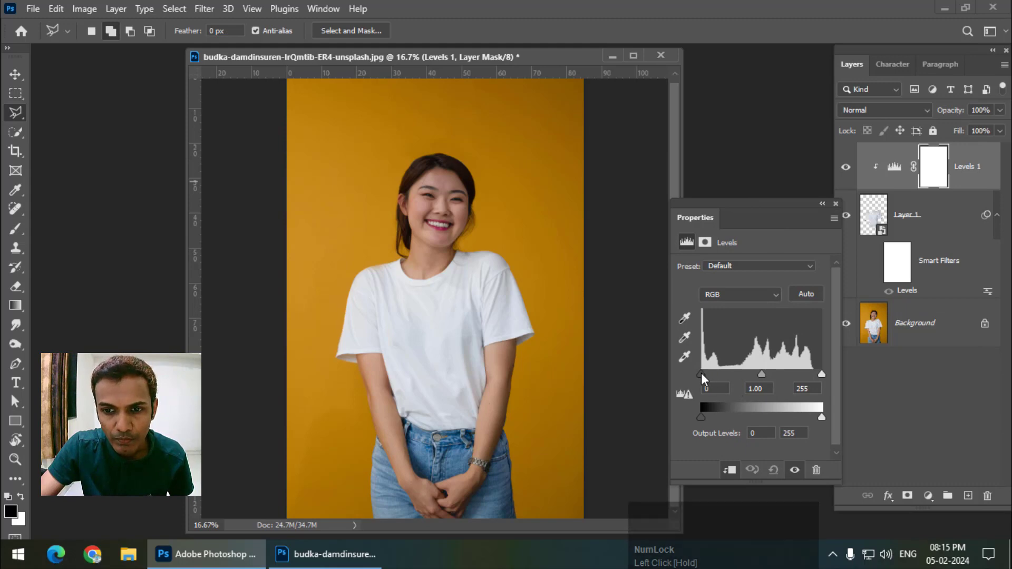
left_click_drag(701, 373, 759, 372)
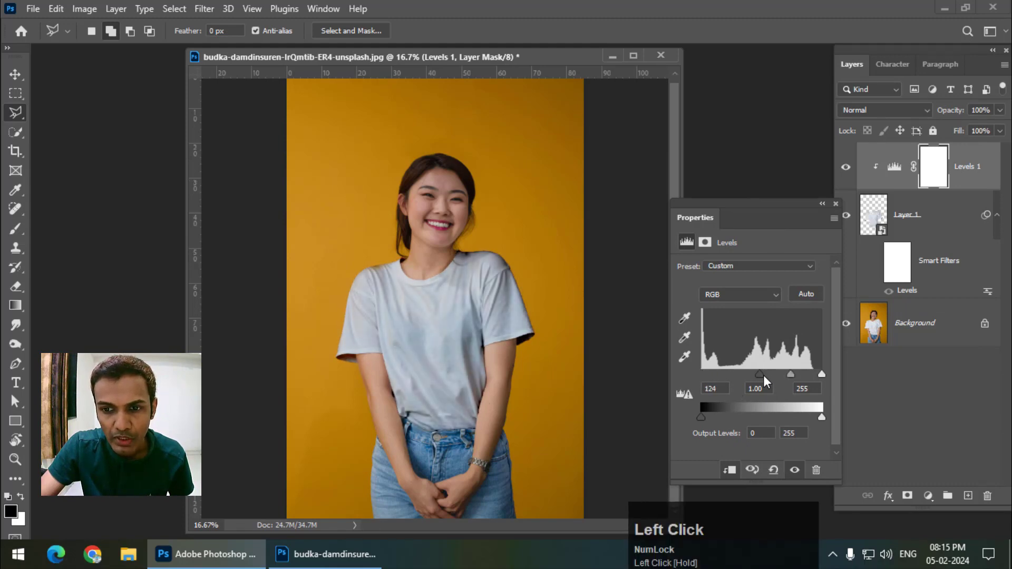
mouse_move(763, 375)
left_mouse_down()
mouse_move(791, 376)
mouse_move(783, 378)
left_mouse_up()
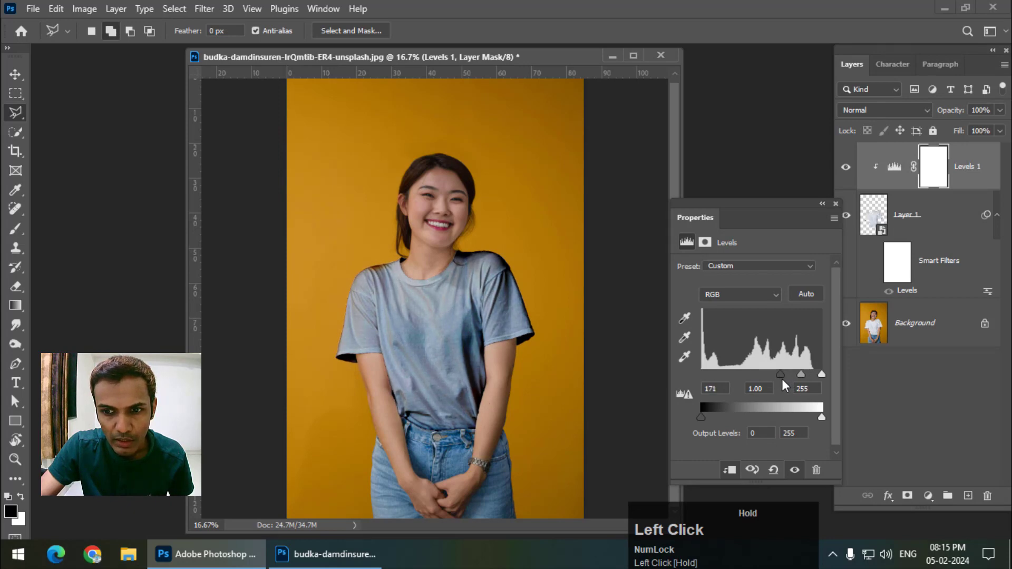
left_click_drag(821, 419, 755, 406)
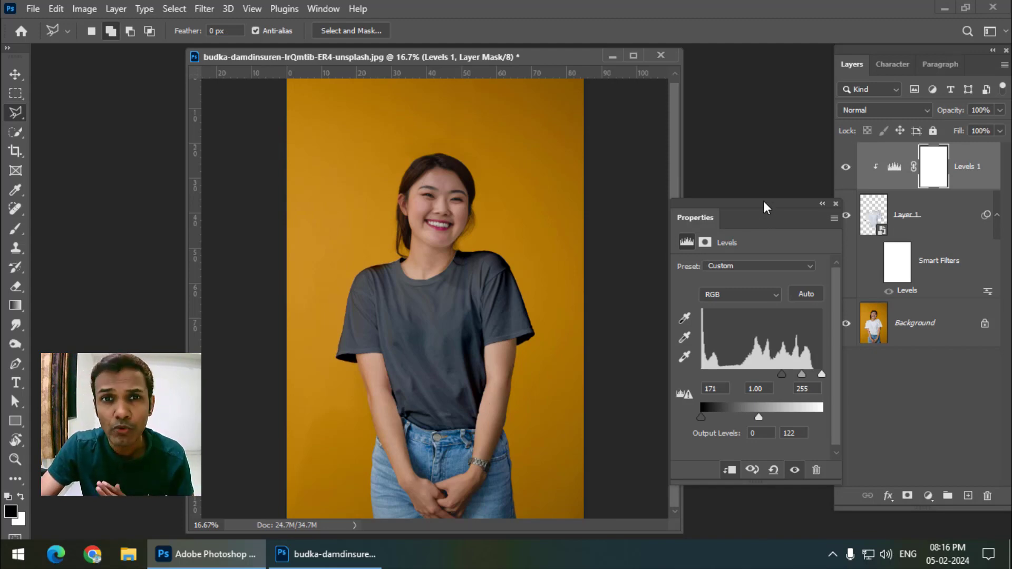
left_click_drag(763, 202, 706, 201)
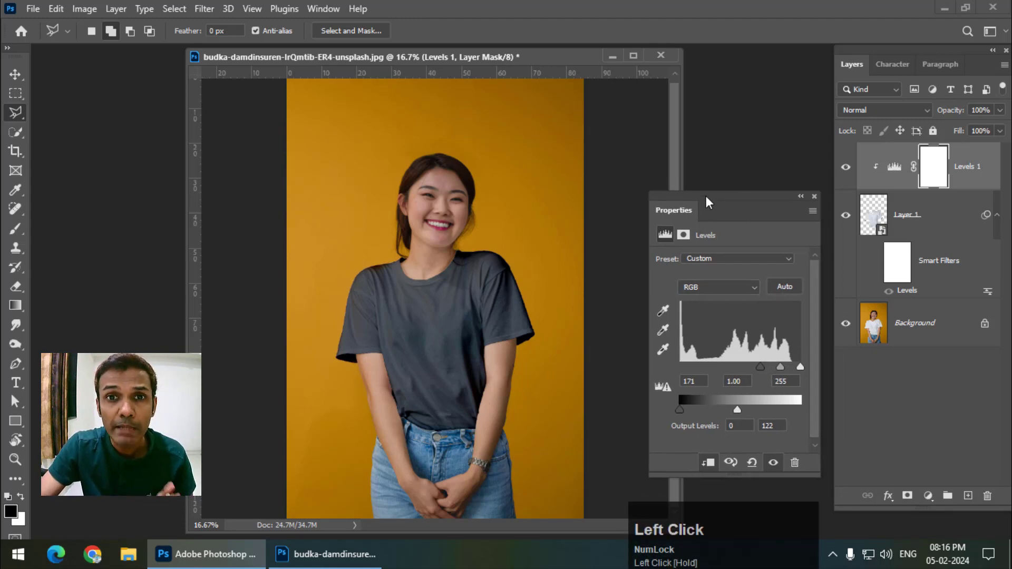